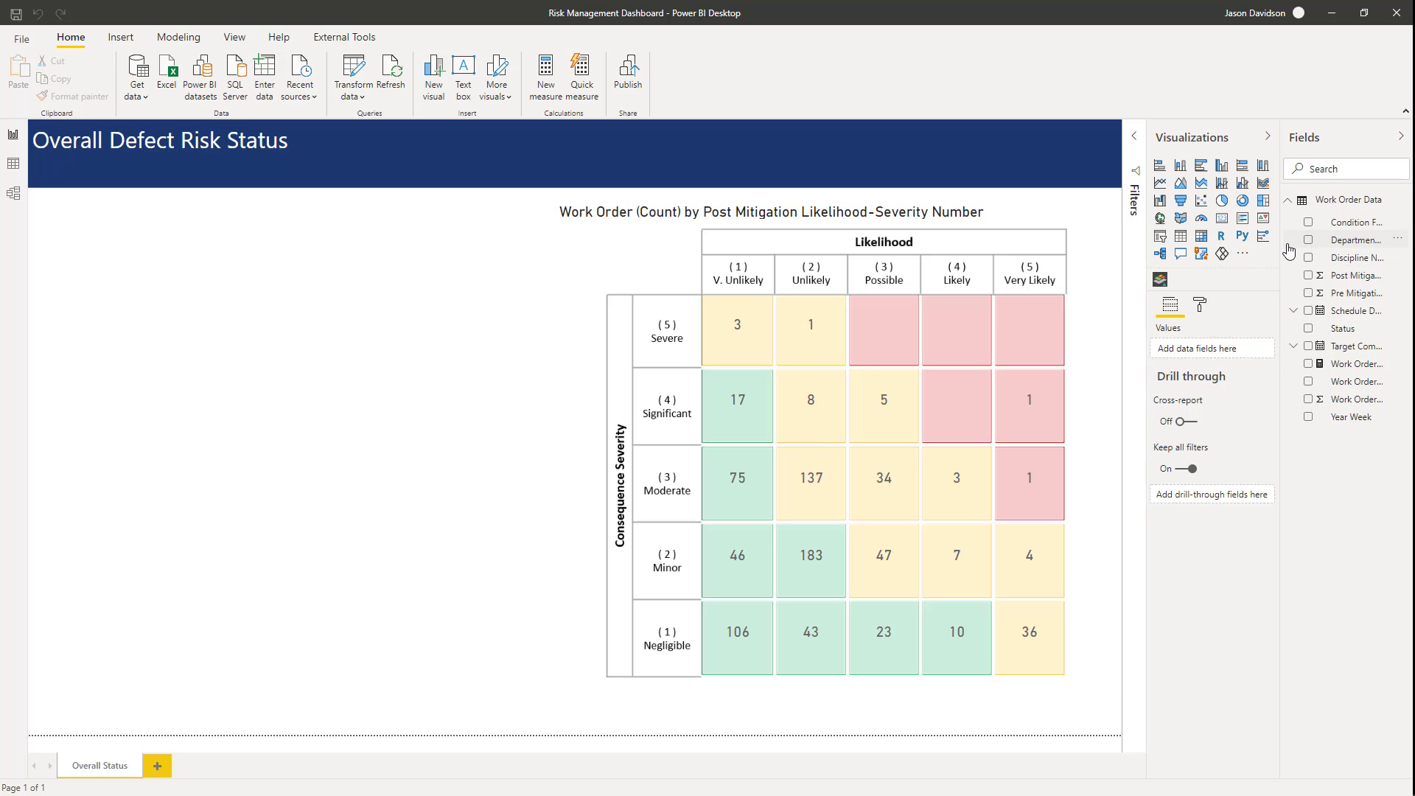
# Widen the Fields pane and switch to the Work Order Data table's data view
pyautogui.moveTo(1280, 247); pyautogui.dragTo(1185, 247)
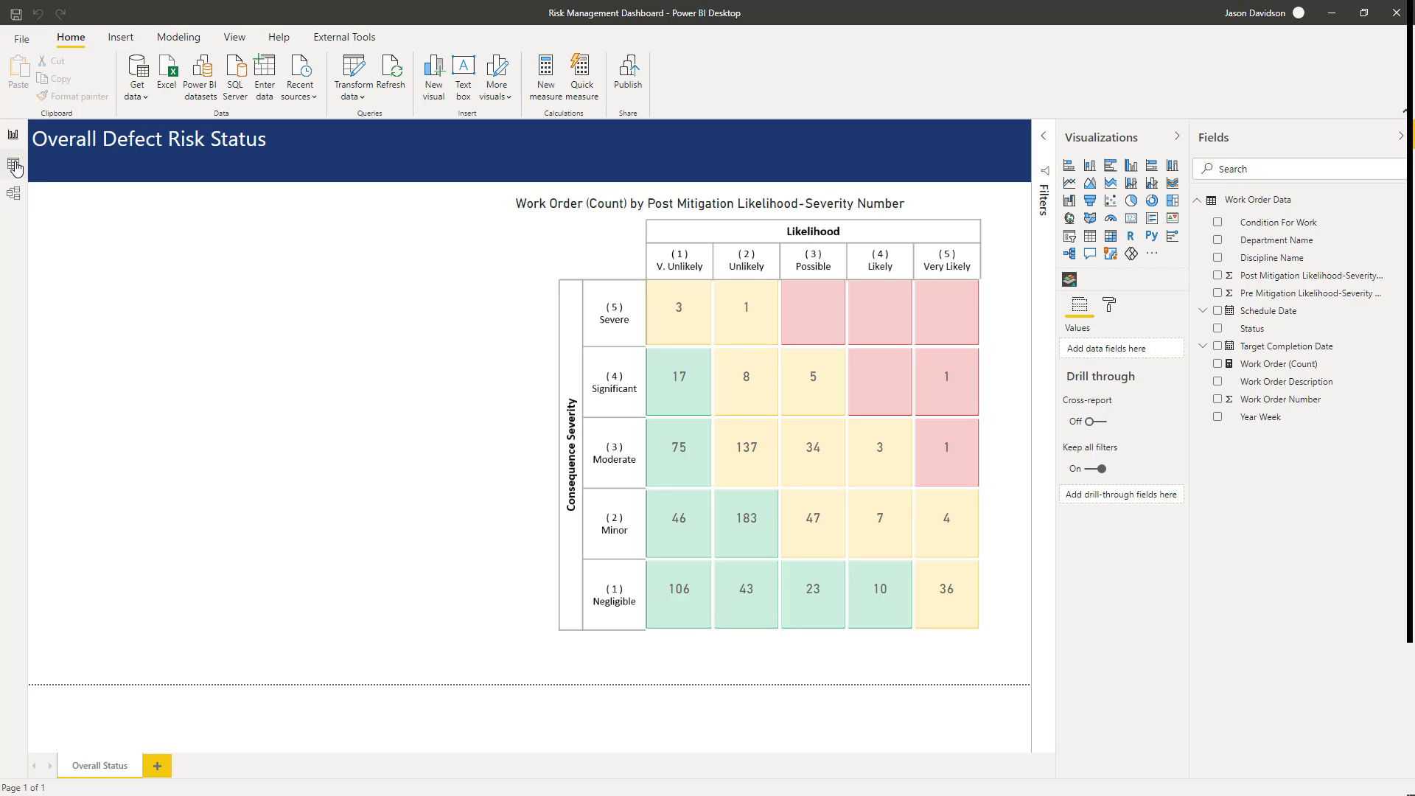
pyautogui.click(15, 165)
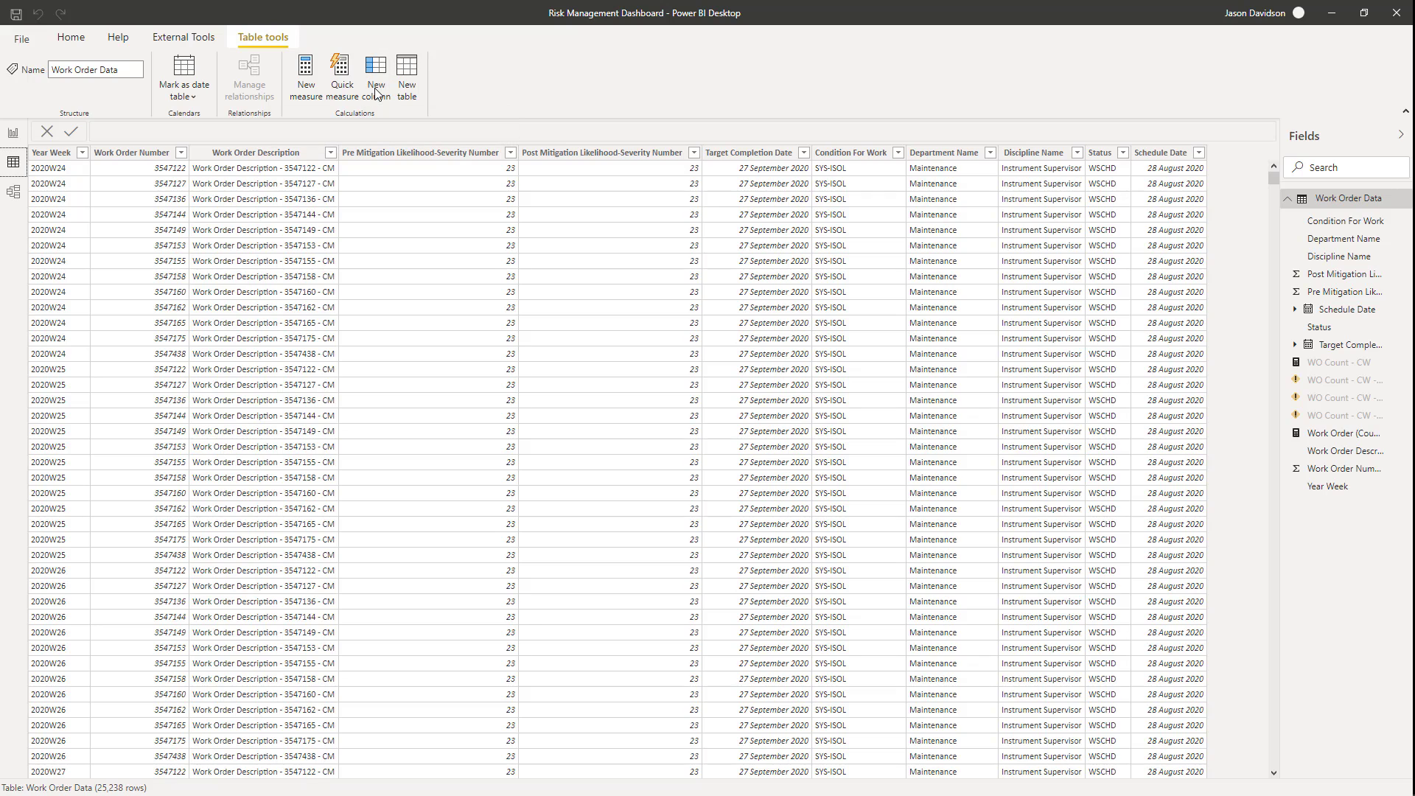
# Add a new column to Work Order Data and paste the Risk Ranking Pre Mitigation DAX formula
pyautogui.click(376, 90)
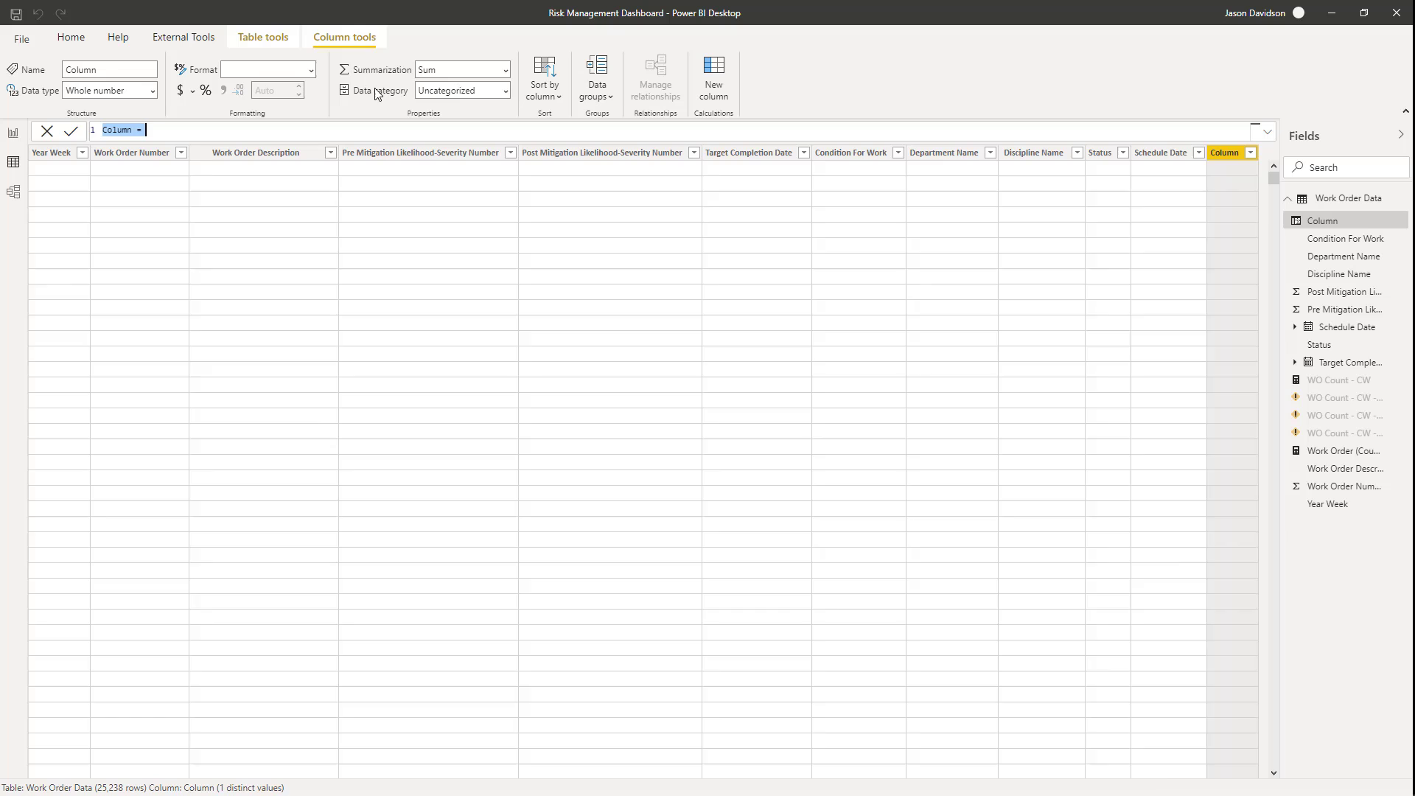
pyautogui.write("Risk Ranking Pre Mitigation = VAR Likelihood = VALUE(LEFT('Work Order Data'[Pre Mitigation Likelihood-Severity Number], 1)) VAR Severity = VALUE(RIGHT('Work Order Data'[Pre Mitigation Likelihood-Severity Number], 1)) VAR Result = Likelihood*Severity Return Result")
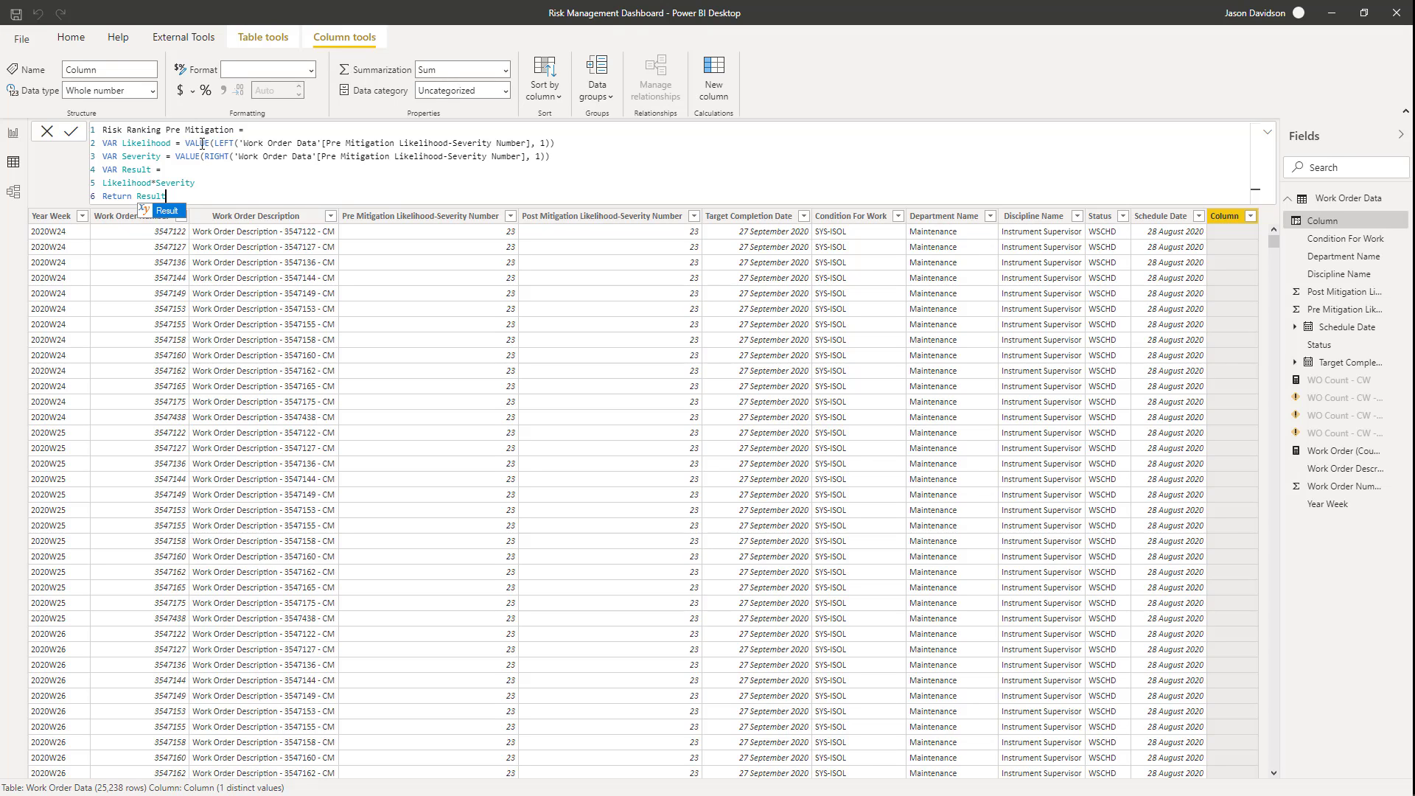
# Bring up the VALUE function's help inside the formula to review it
pyautogui.click(213, 143)
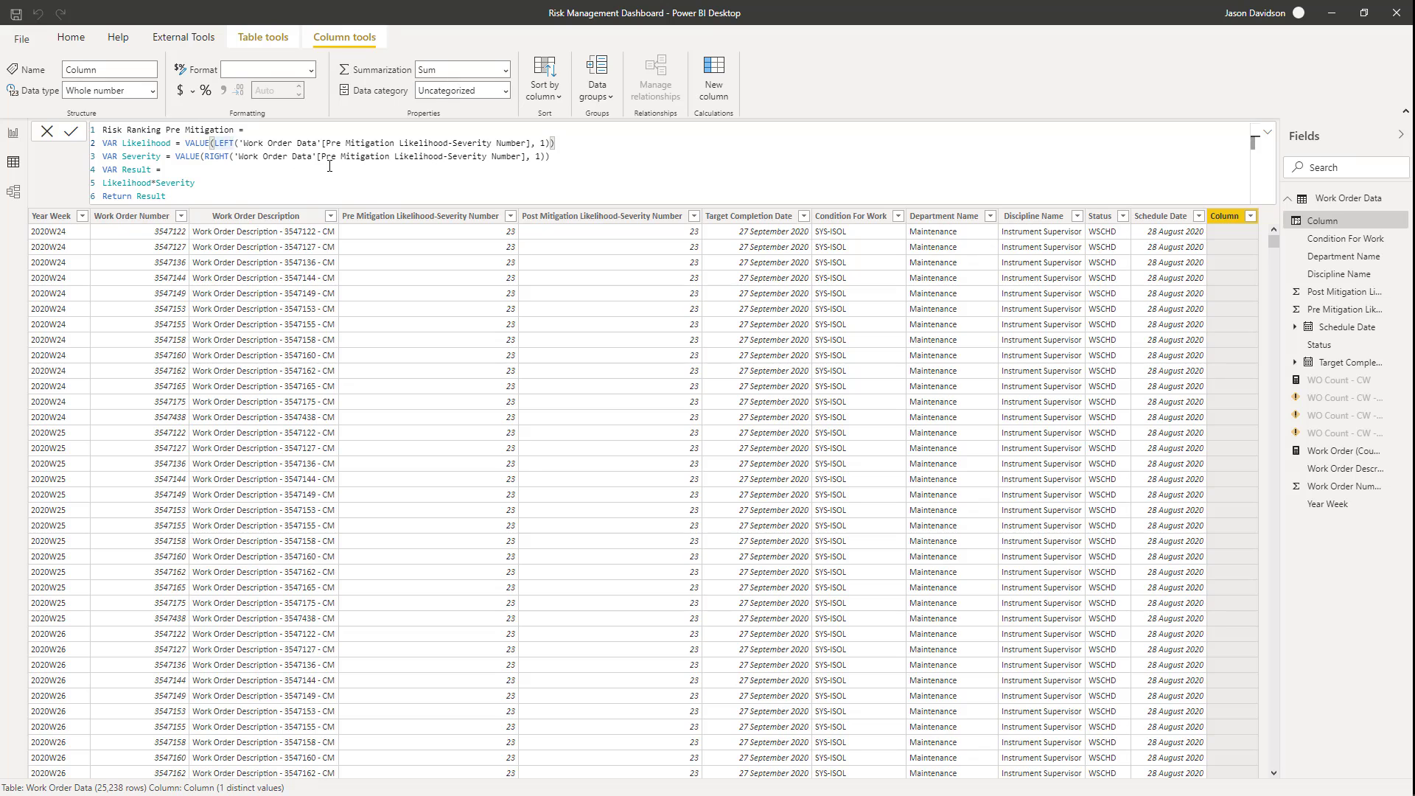
pyautogui.press('BackSpace')
pyautogui.write('(')
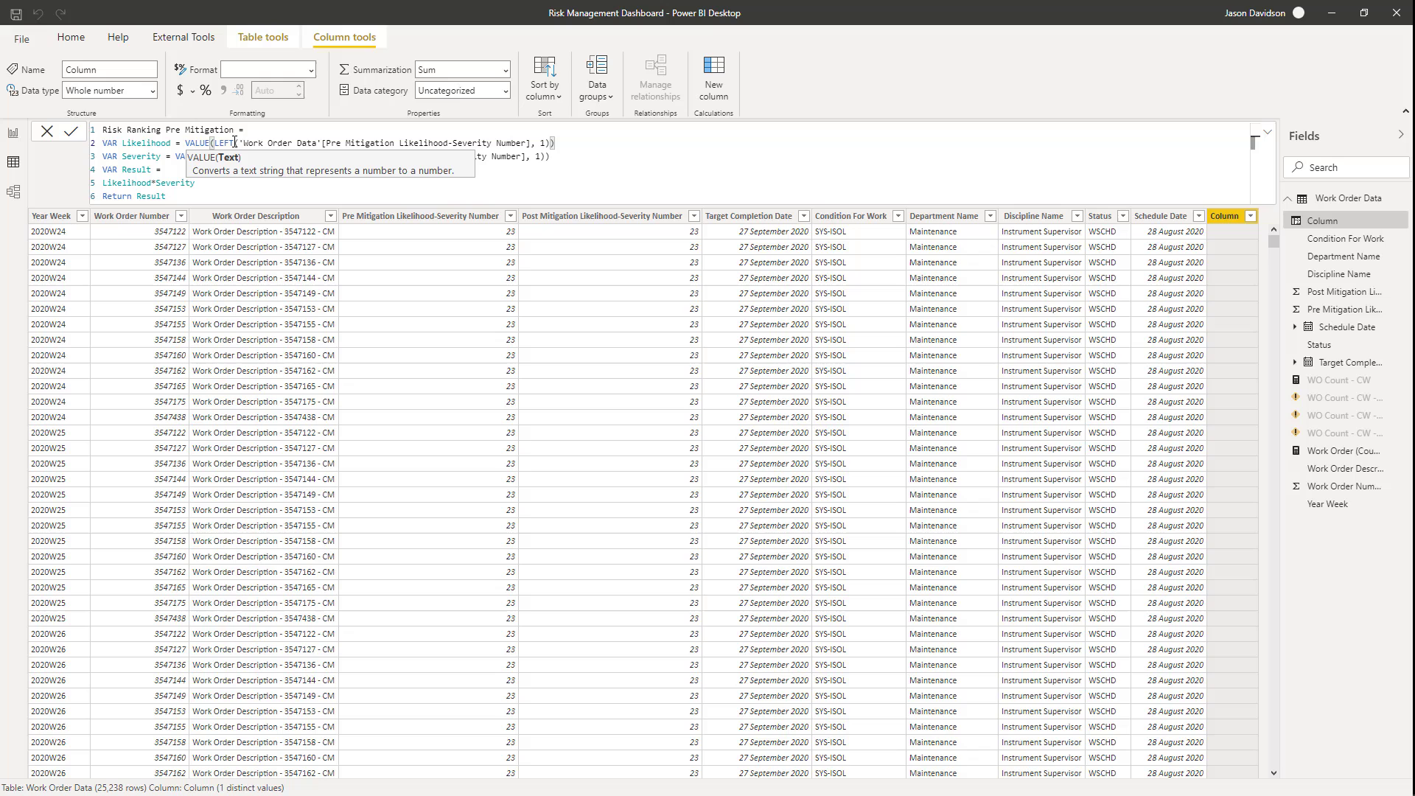
# Review the LEFT function's arguments, then commit the Risk Ranking Pre Mitigation column
pyautogui.click(232, 142)
pyautogui.press('End')
pyautogui.press('Left')
pyautogui.press('Left')
pyautogui.press('Delete')
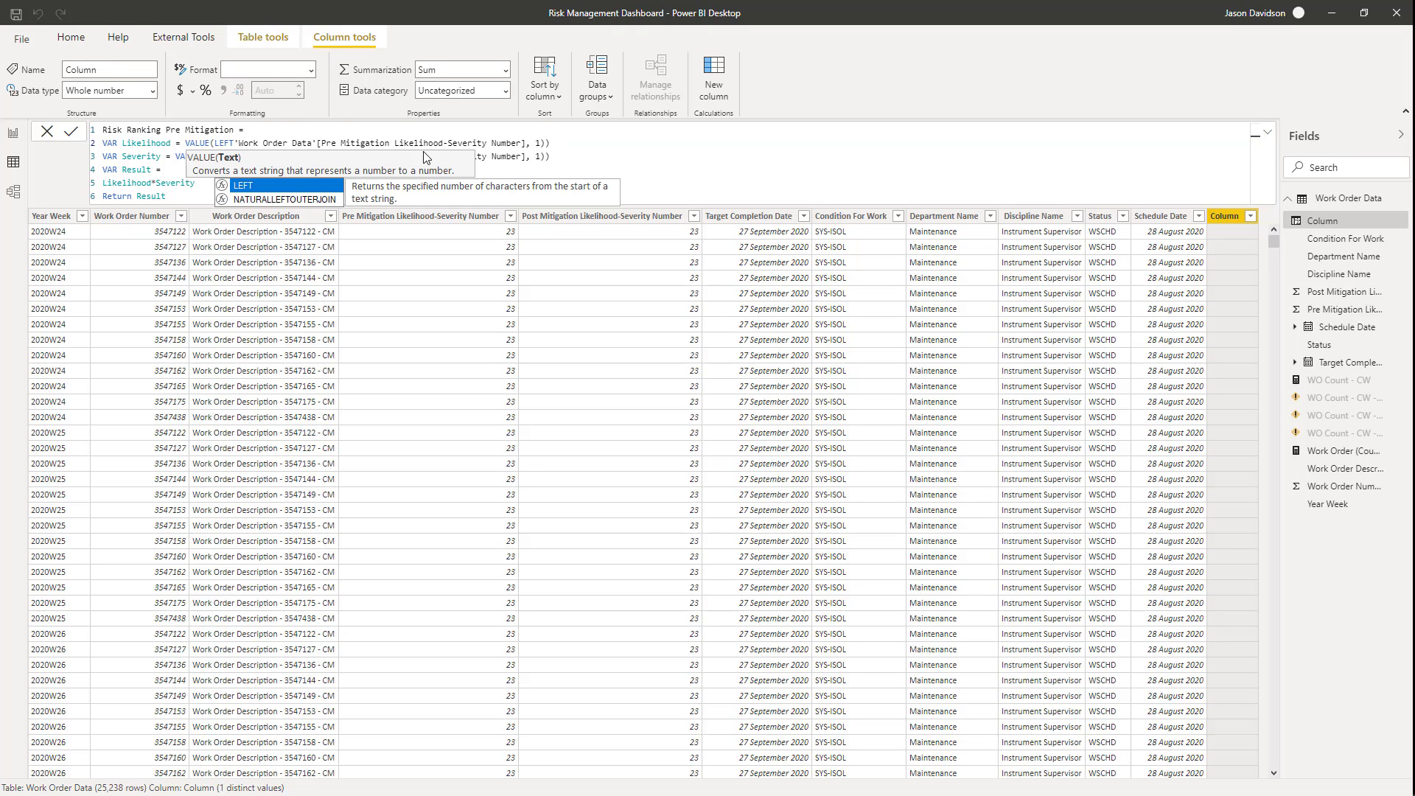
pyautogui.write('(')
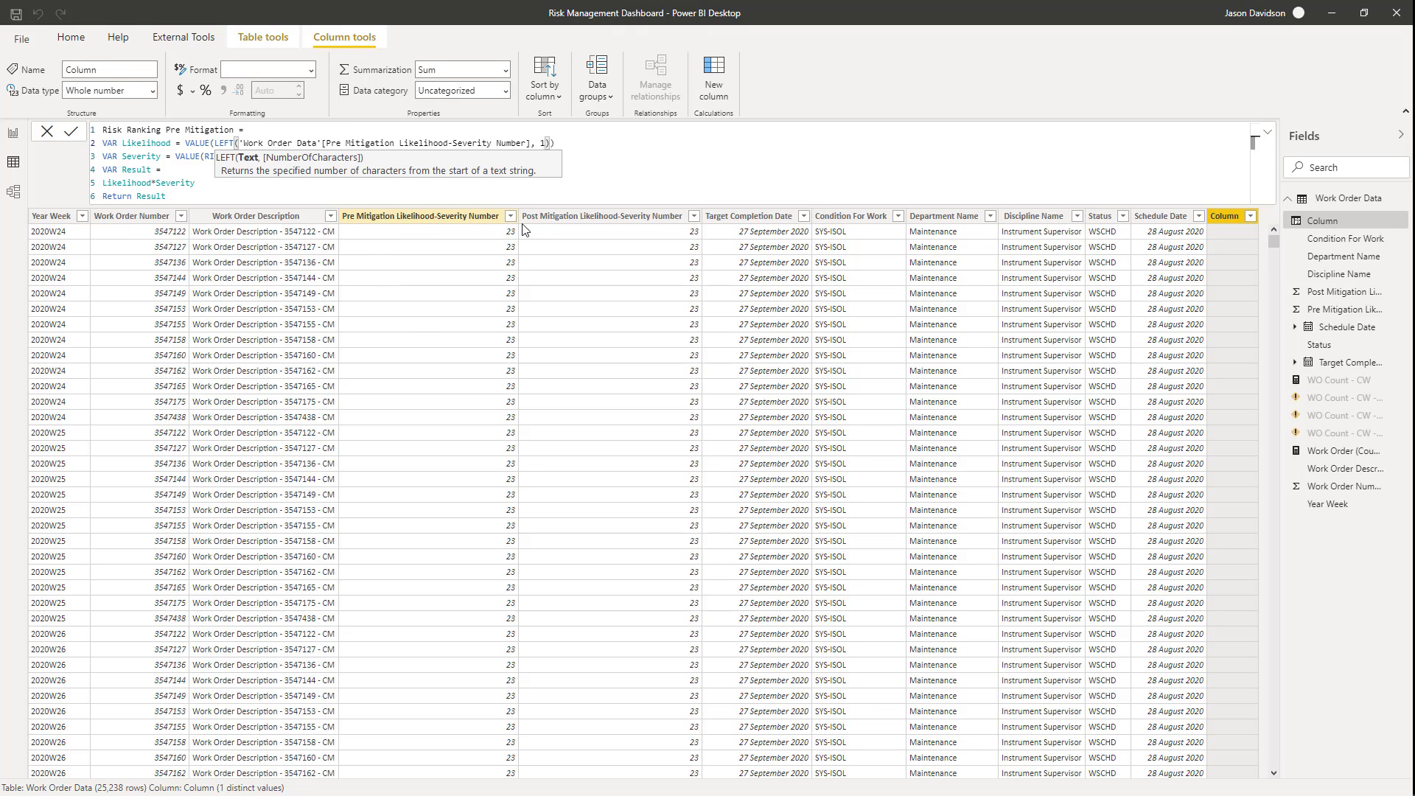
pyautogui.click(183, 143)
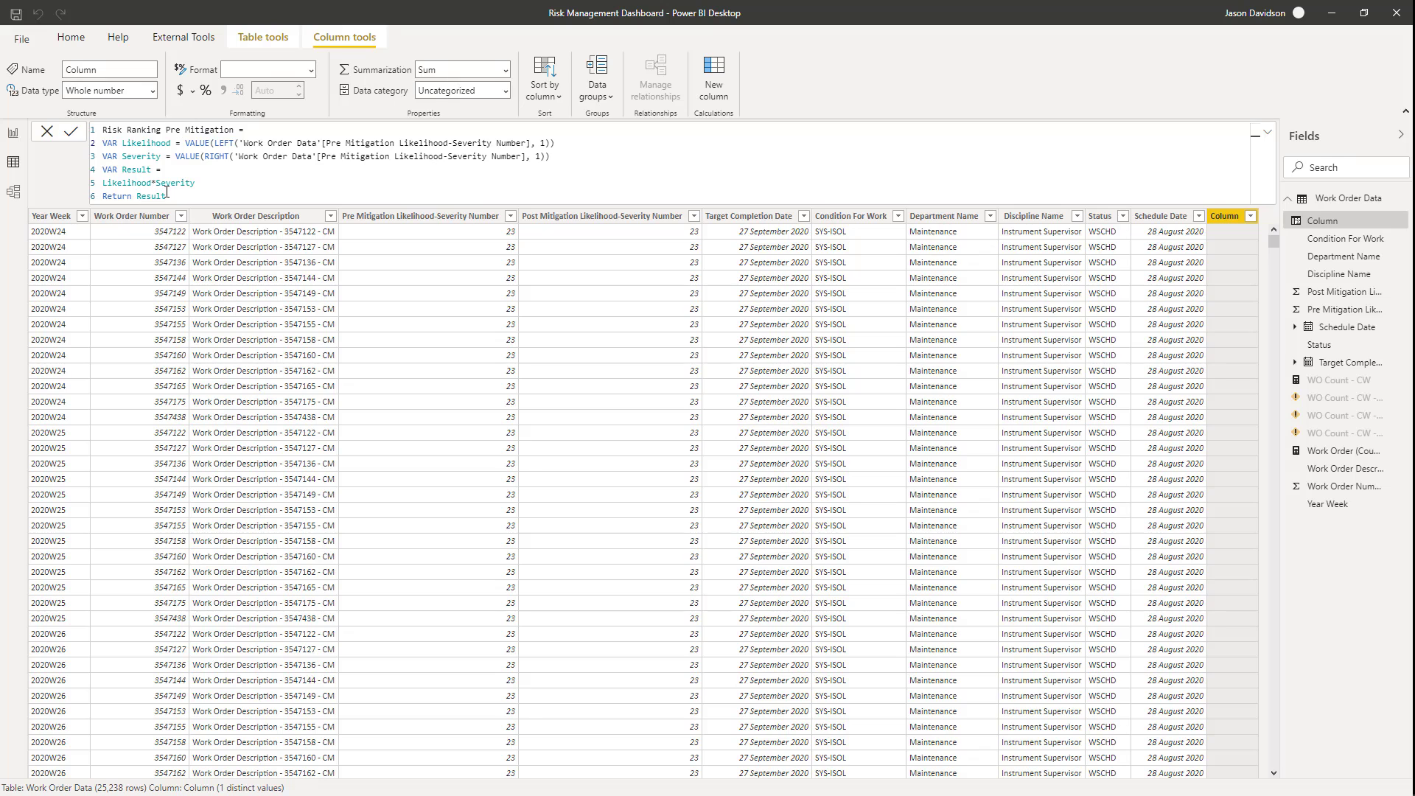
pyautogui.click(71, 134)
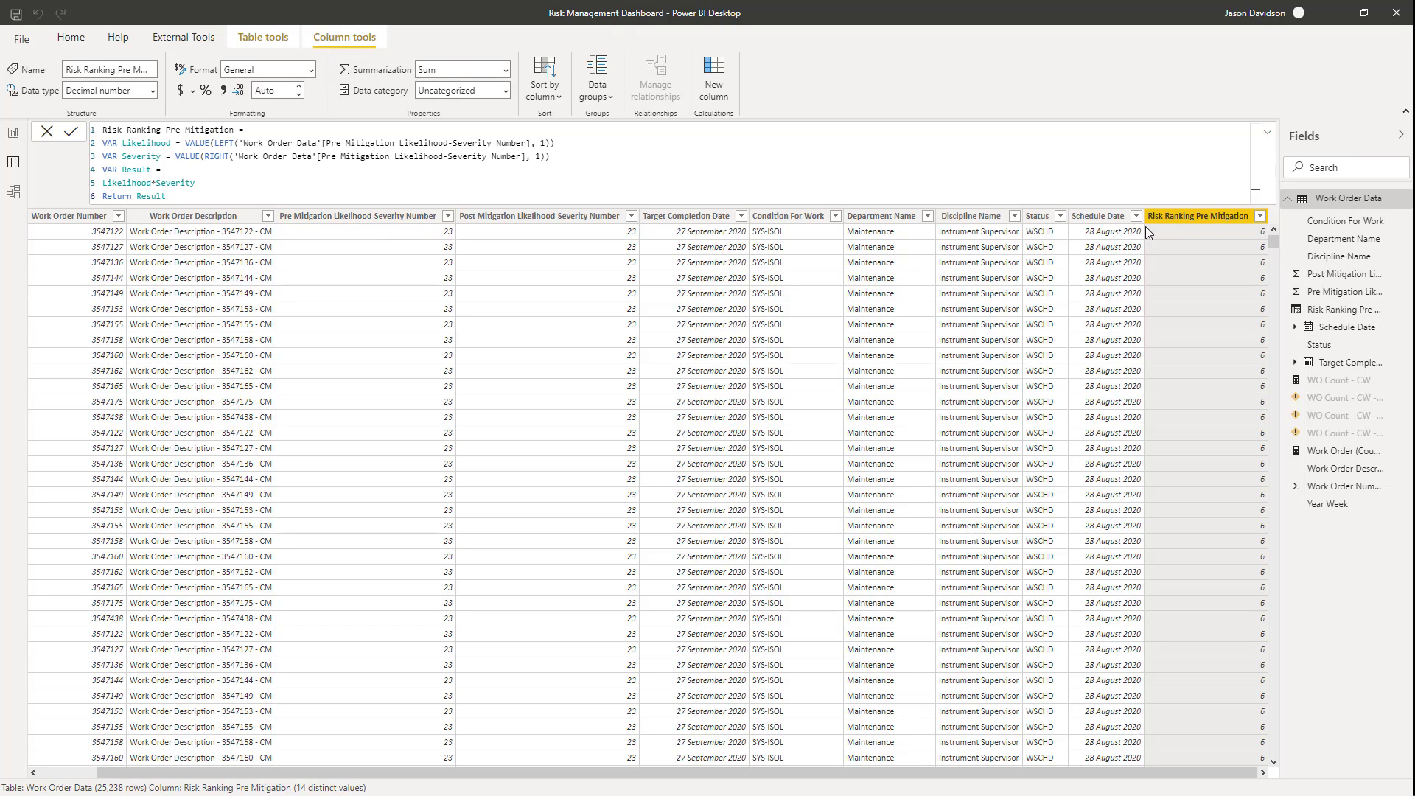
pyautogui.click(446, 226)
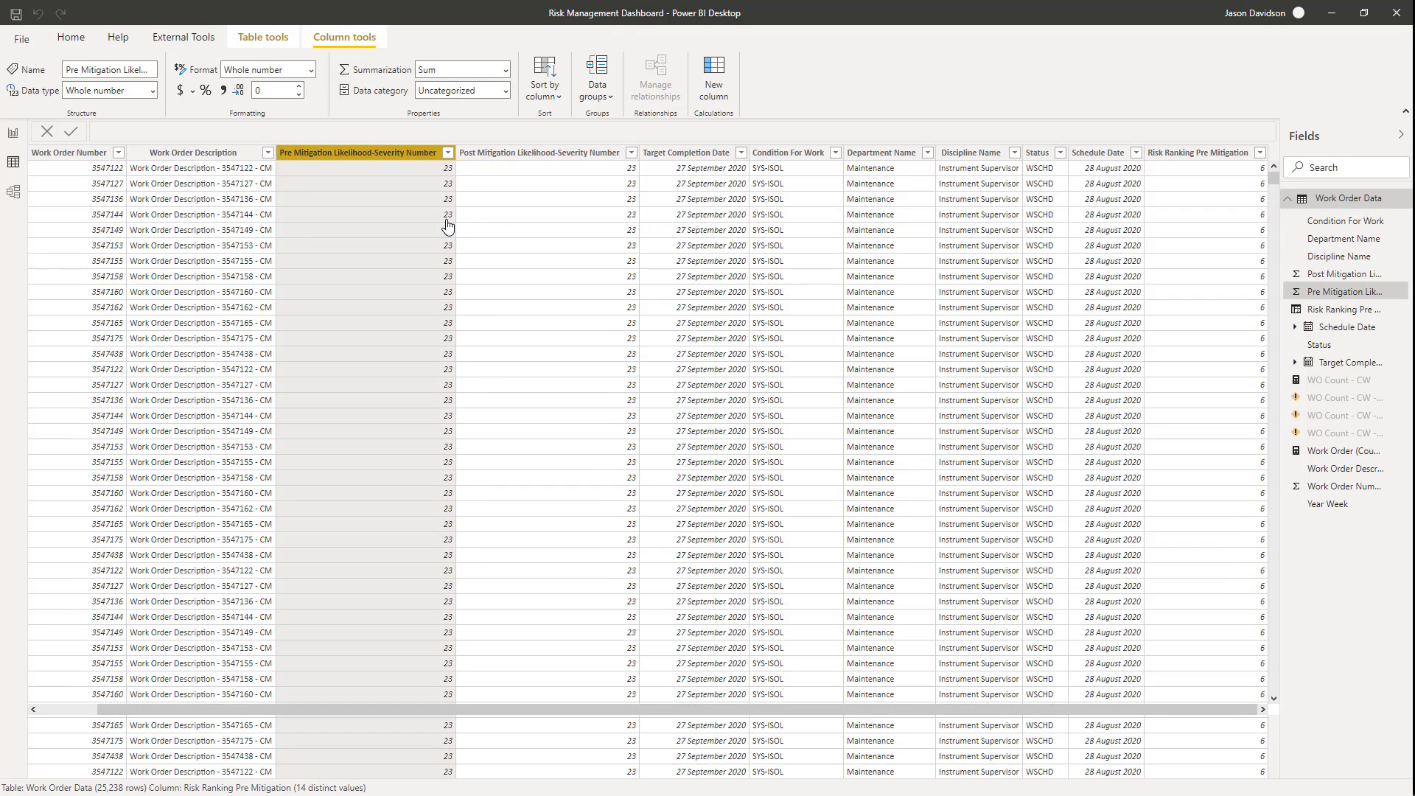
pyautogui.click(479, 303)
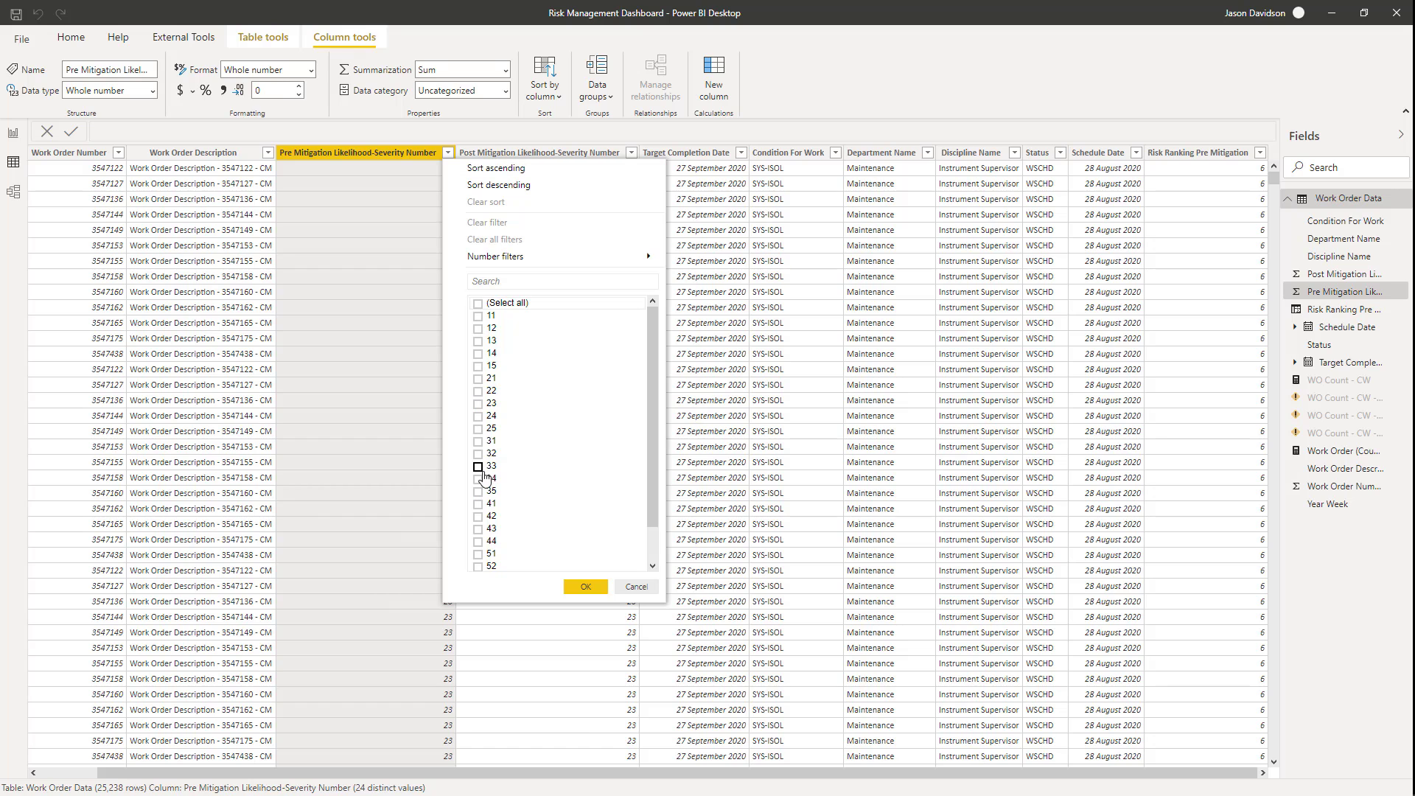
pyautogui.click(480, 468)
pyautogui.click(585, 587)
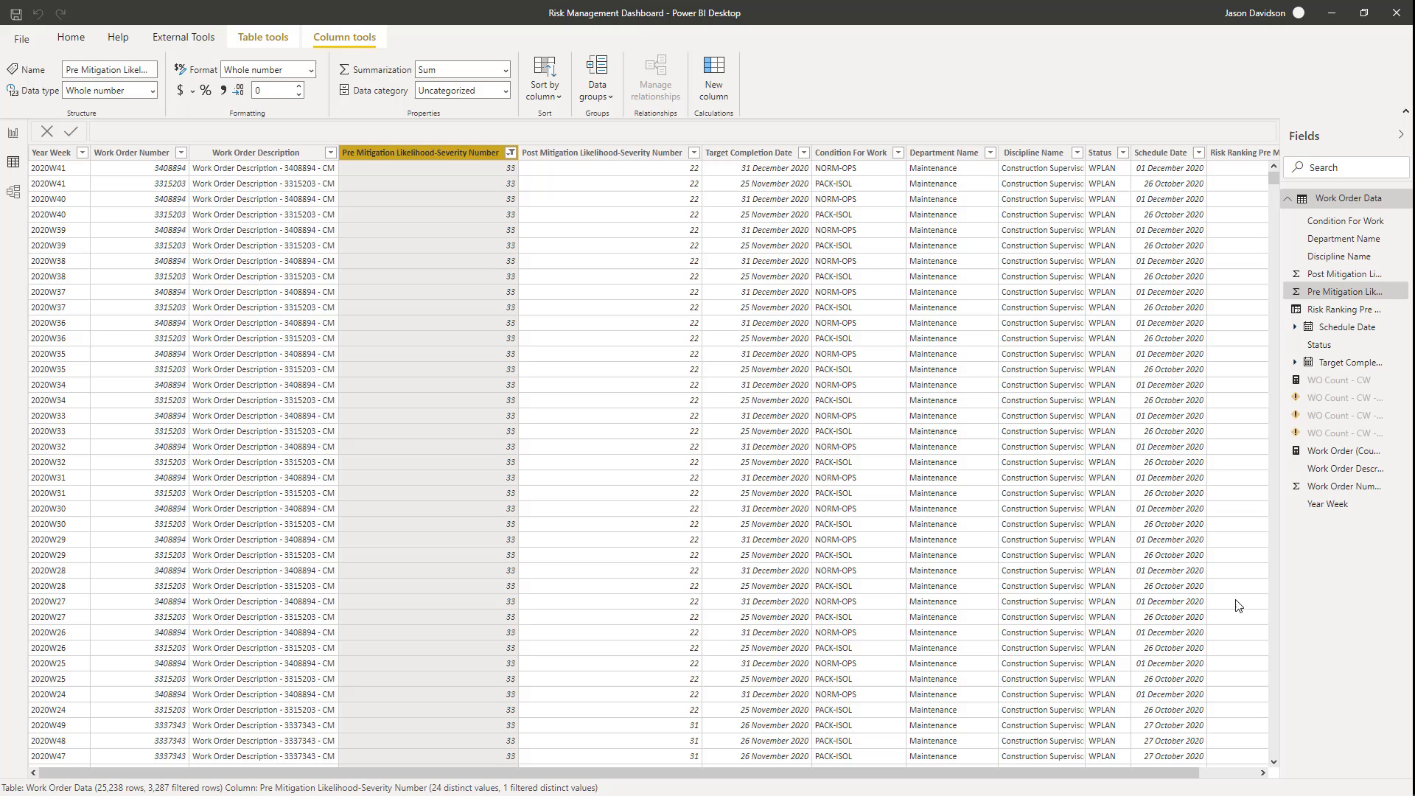
pyautogui.moveTo(1170, 770)
pyautogui.mouseDown()
pyautogui.moveTo(1289, 768)
pyautogui.moveTo(1190, 772)
pyautogui.mouseUp()
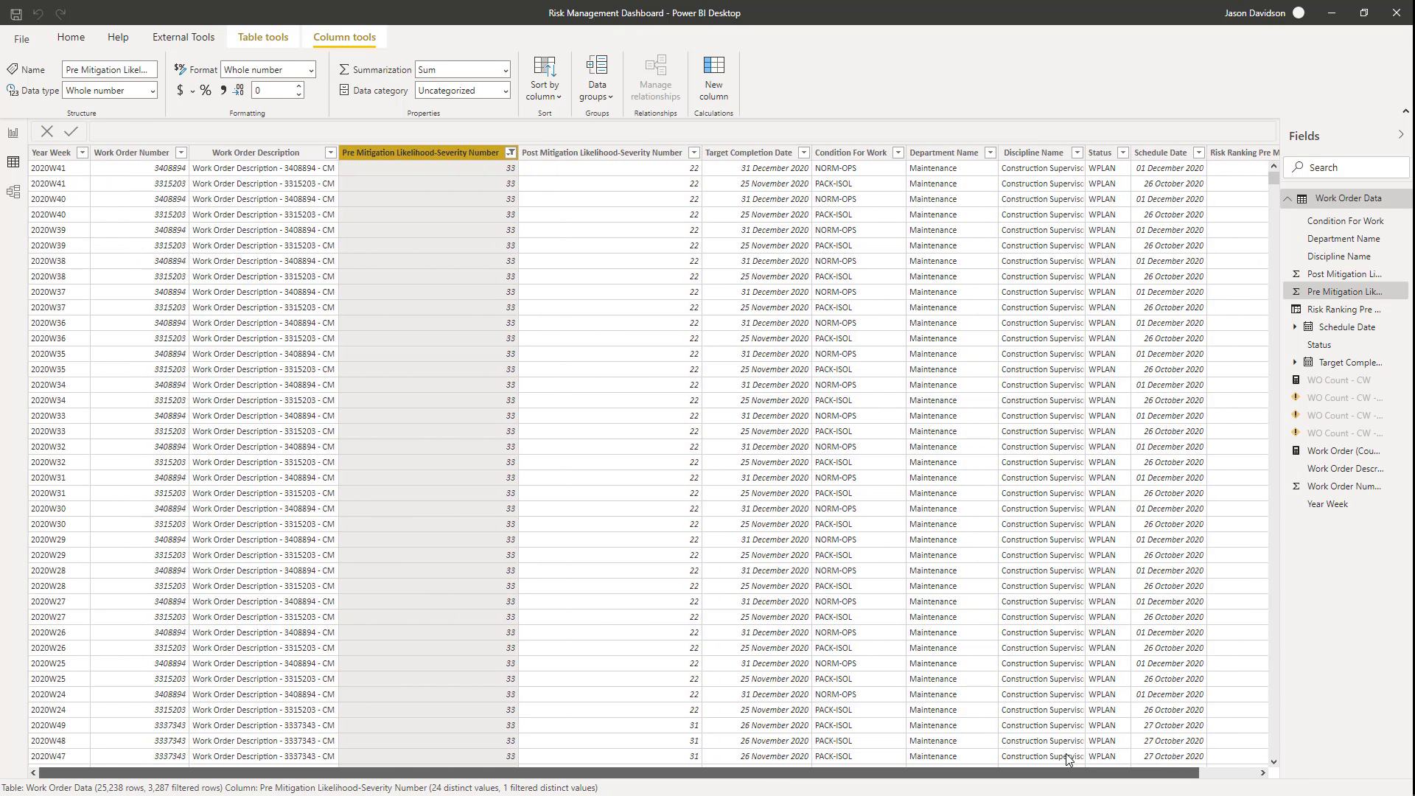
pyautogui.click(510, 157)
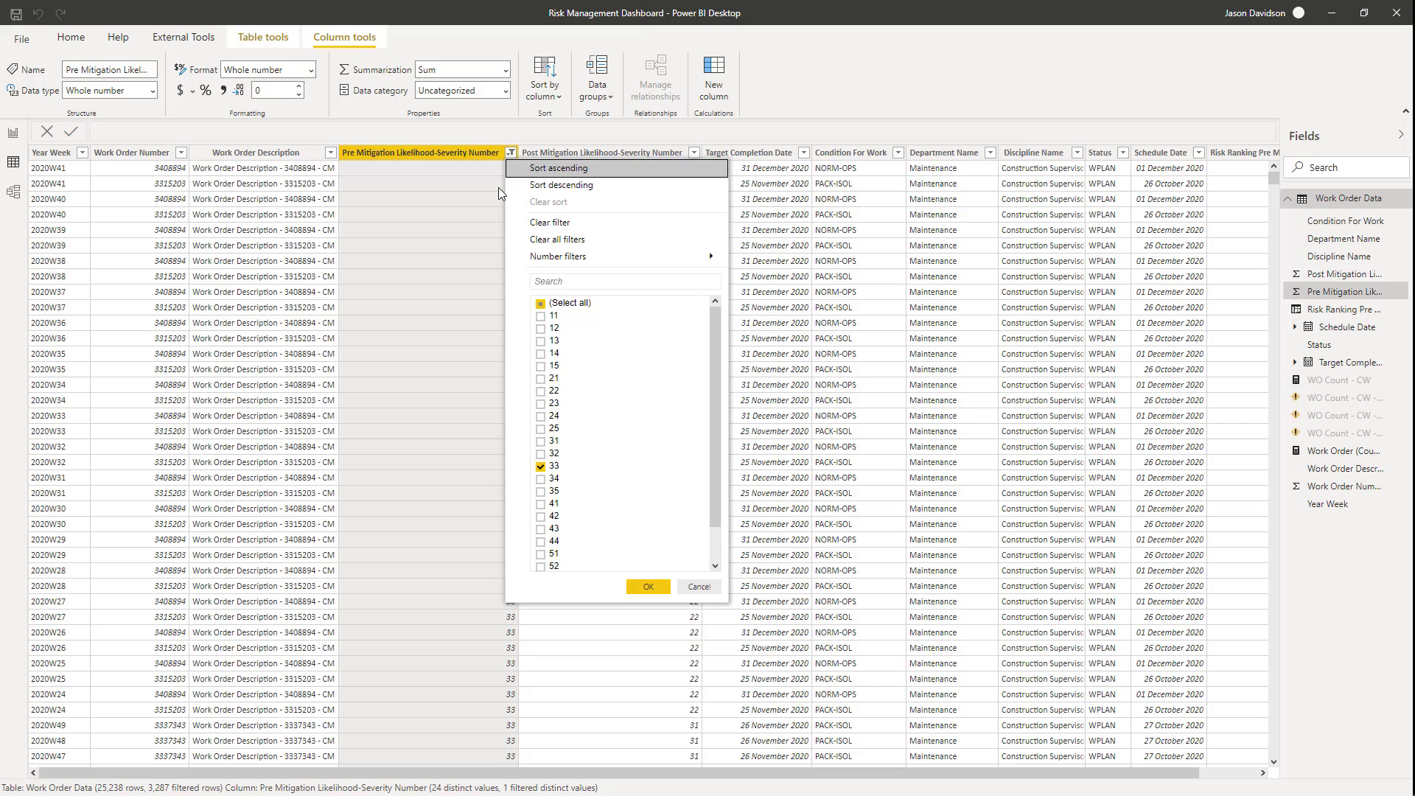
pyautogui.click(542, 306)
pyautogui.click(542, 305)
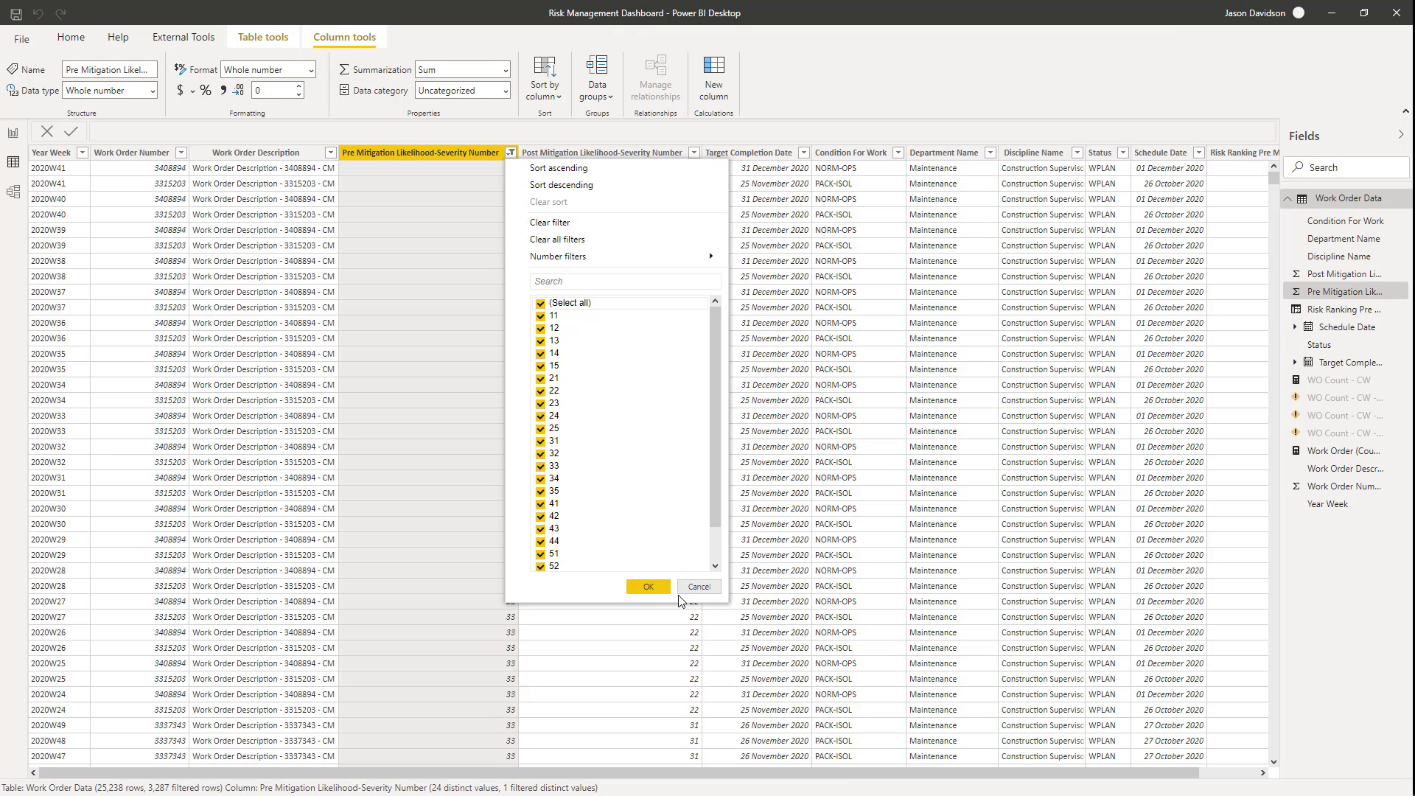
pyautogui.click(649, 587)
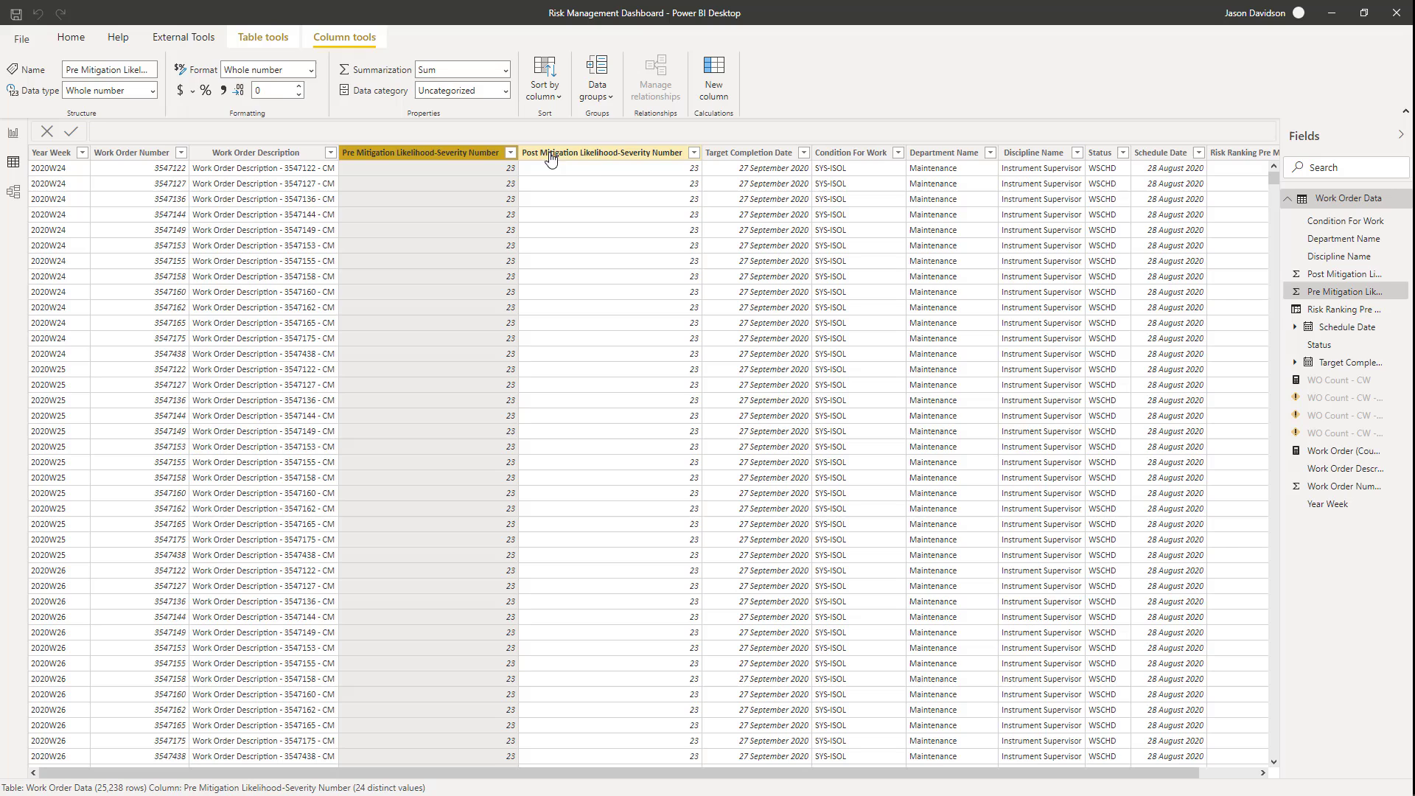
pyautogui.click(1241, 152)
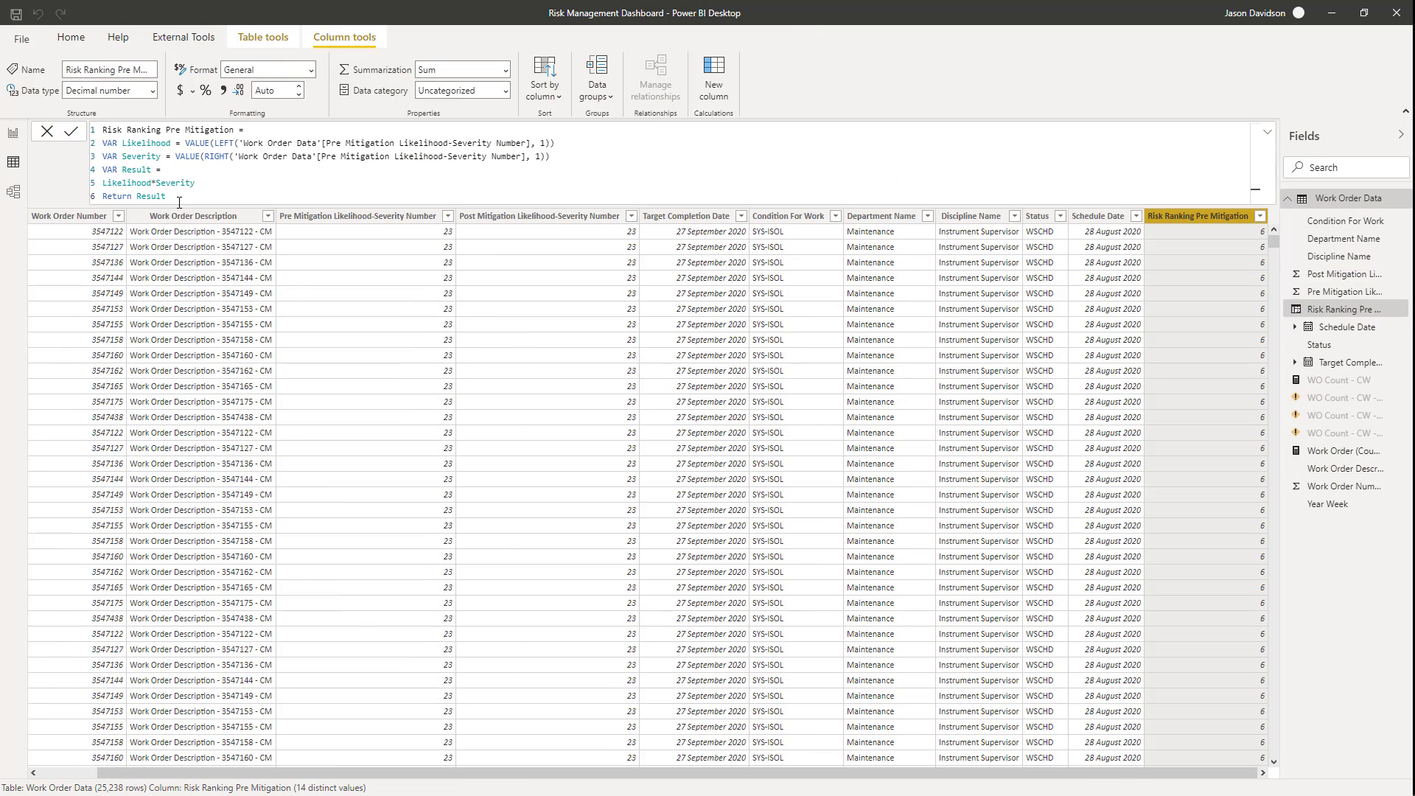
# Copy the Pre Mitigation formula and paste it into another new column
pyautogui.click(116, 180)
pyautogui.hotkey('ctrl', 'a')
pyautogui.hotkey('ctrl', 'c')
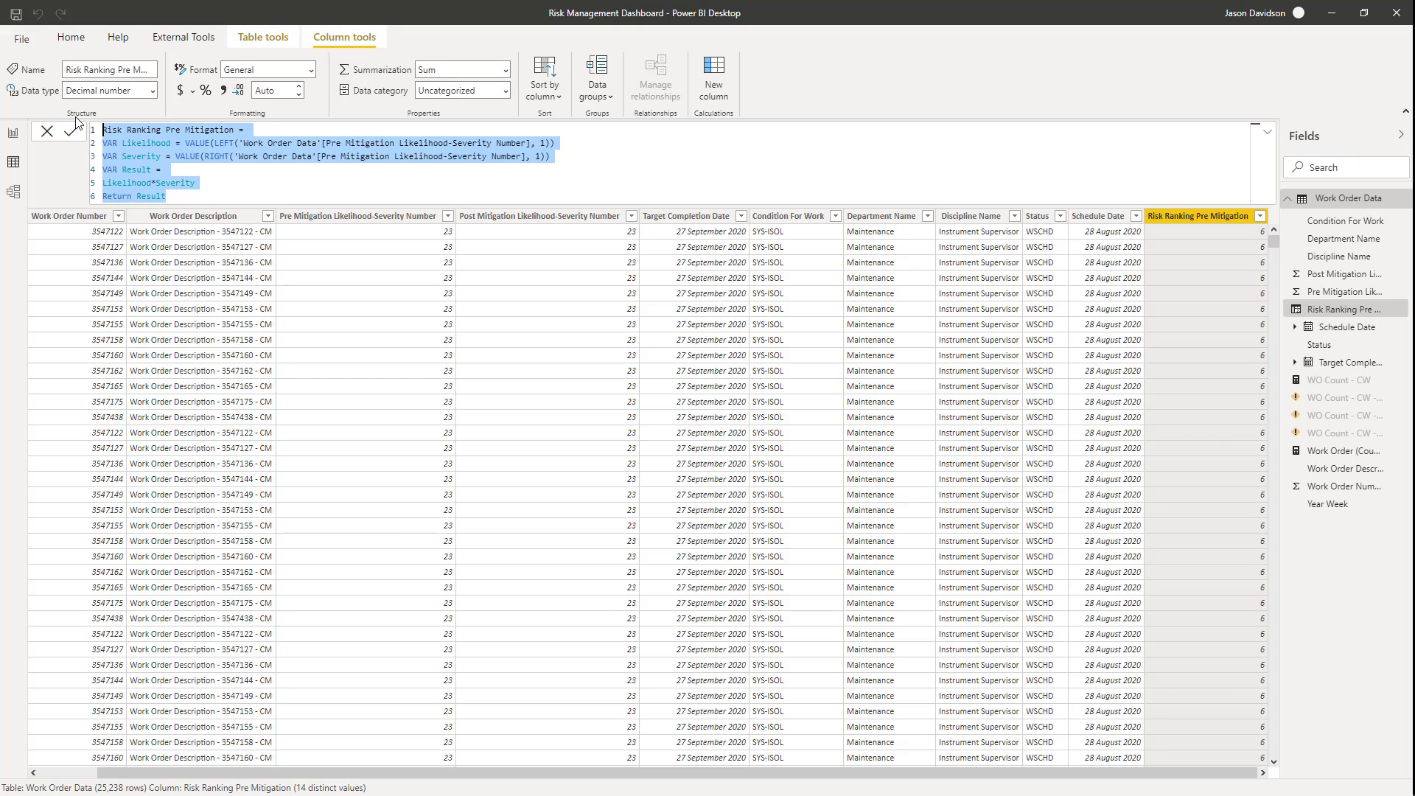
pyautogui.click(722, 79)
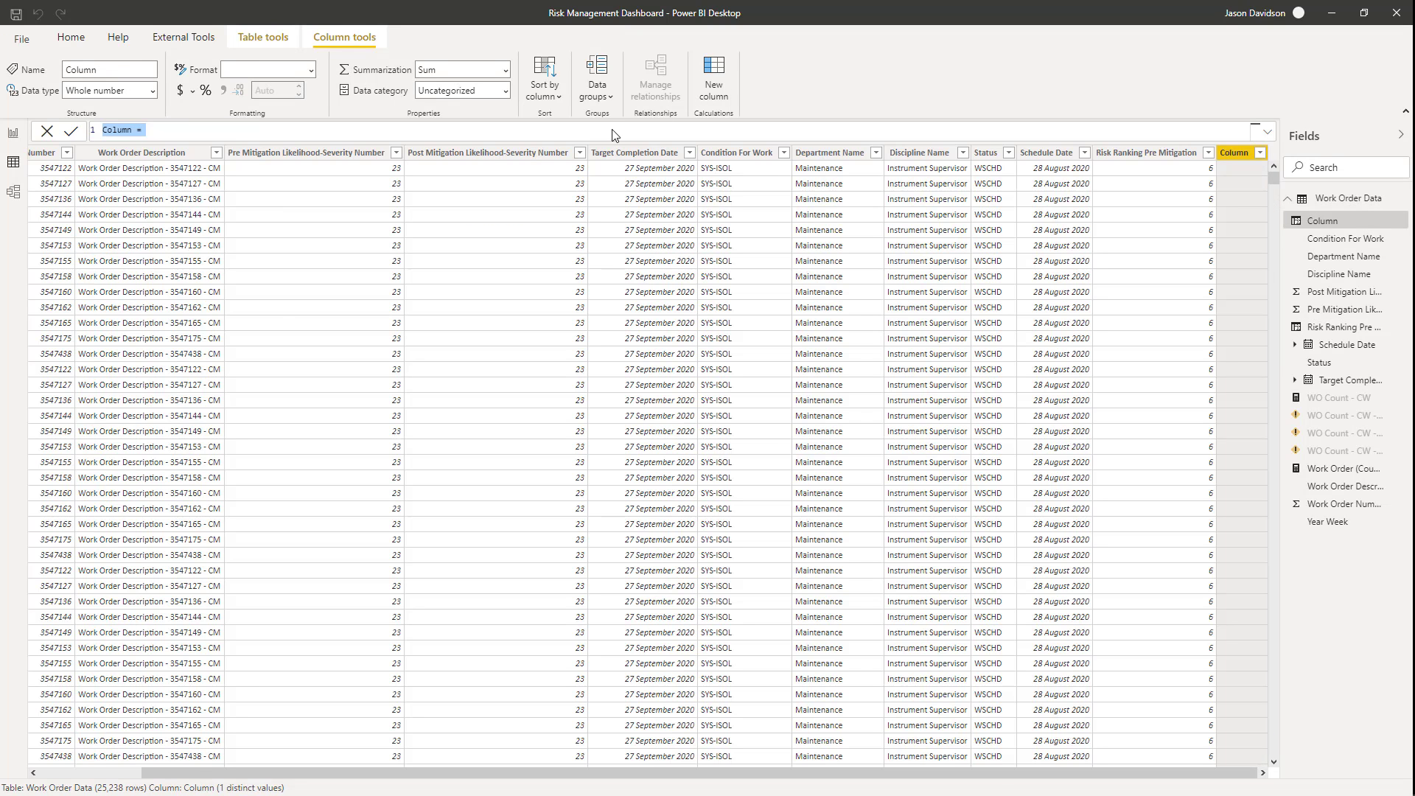
pyautogui.hotkey('ctrl', 'v')
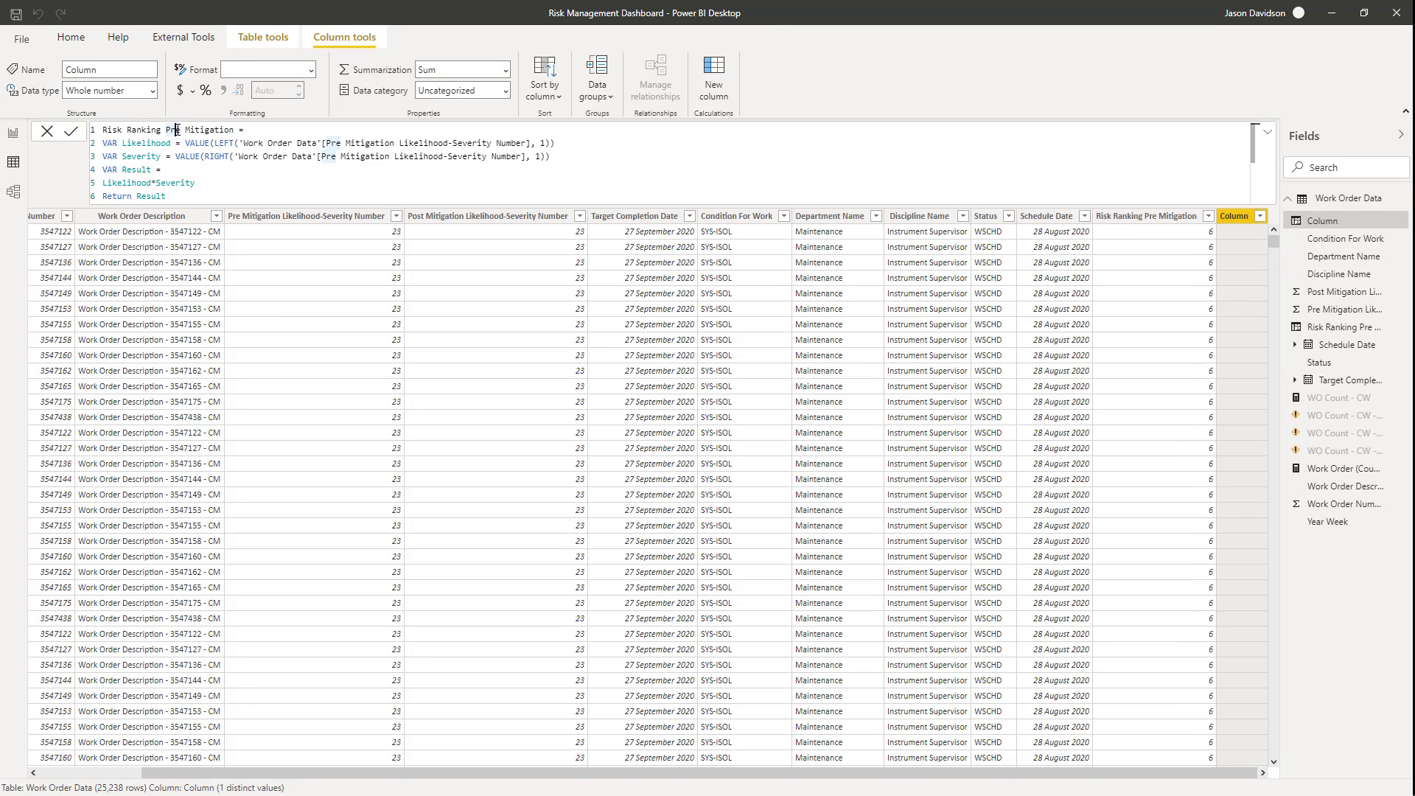
# Change Pre to Post in the column name and both Likelihood-Severity Number references
pyautogui.press('Delete')
pyautogui.press('Delete')
pyautogui.write('ost')
pyautogui.press('Delete')
pyautogui.press('Delete')
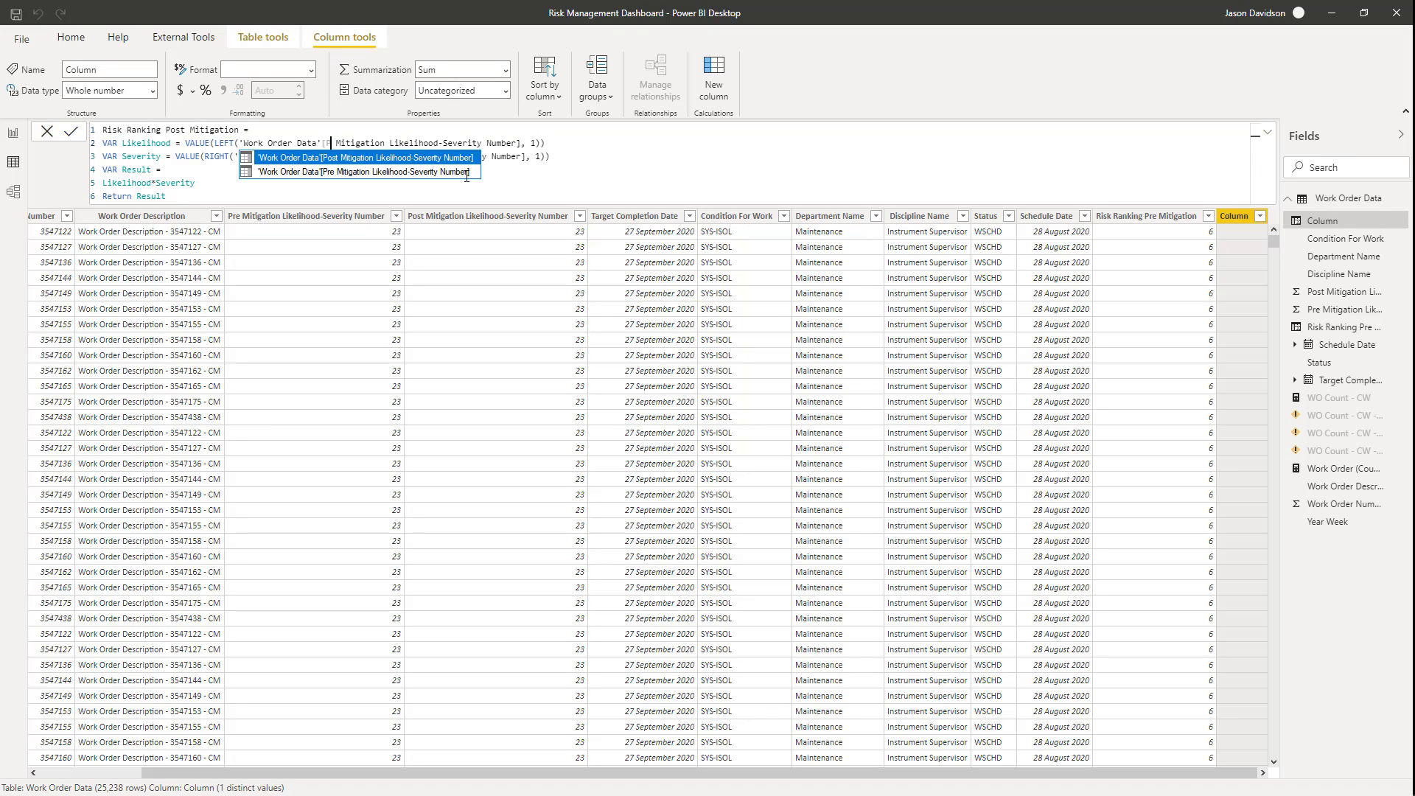
pyautogui.write('ost')
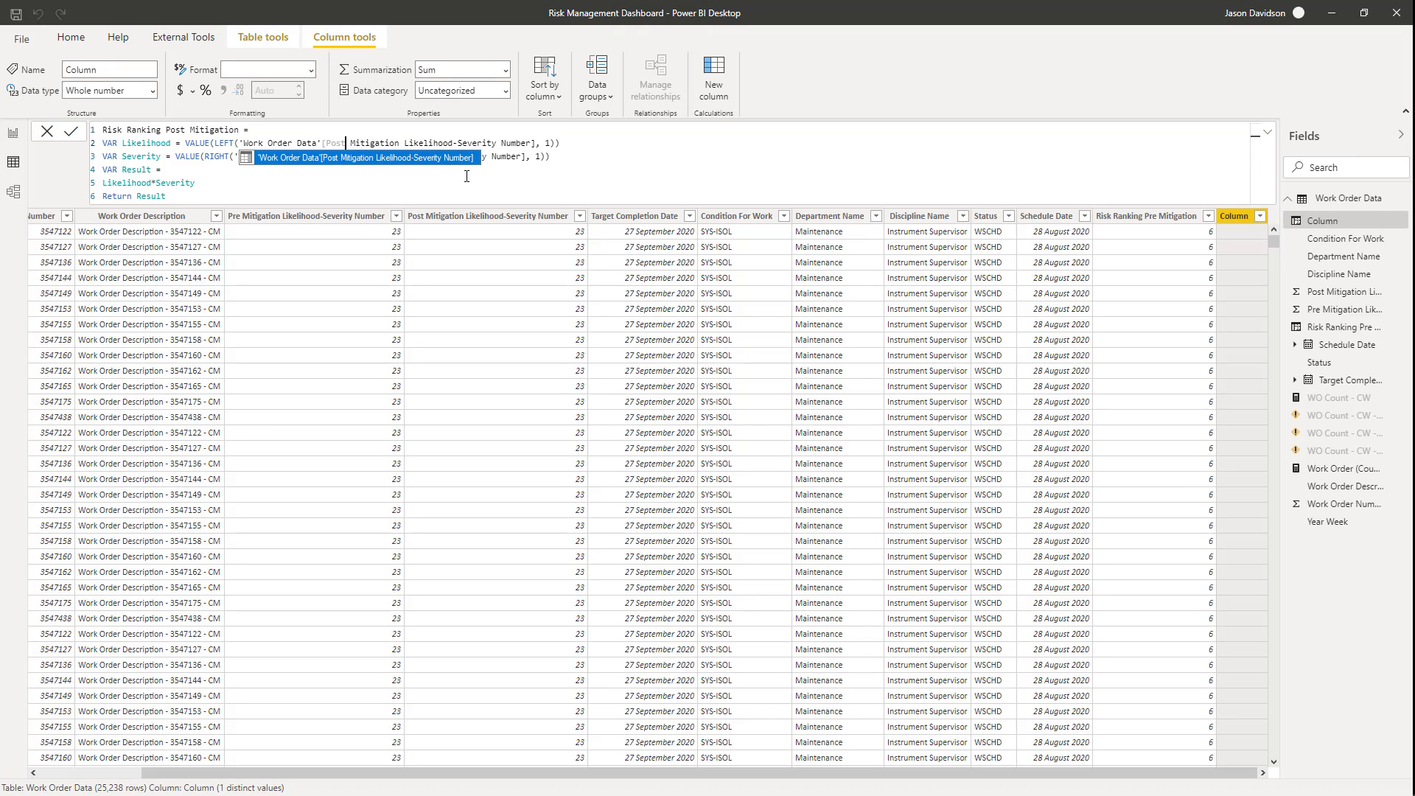
pyautogui.click(437, 143)
pyautogui.click(329, 156)
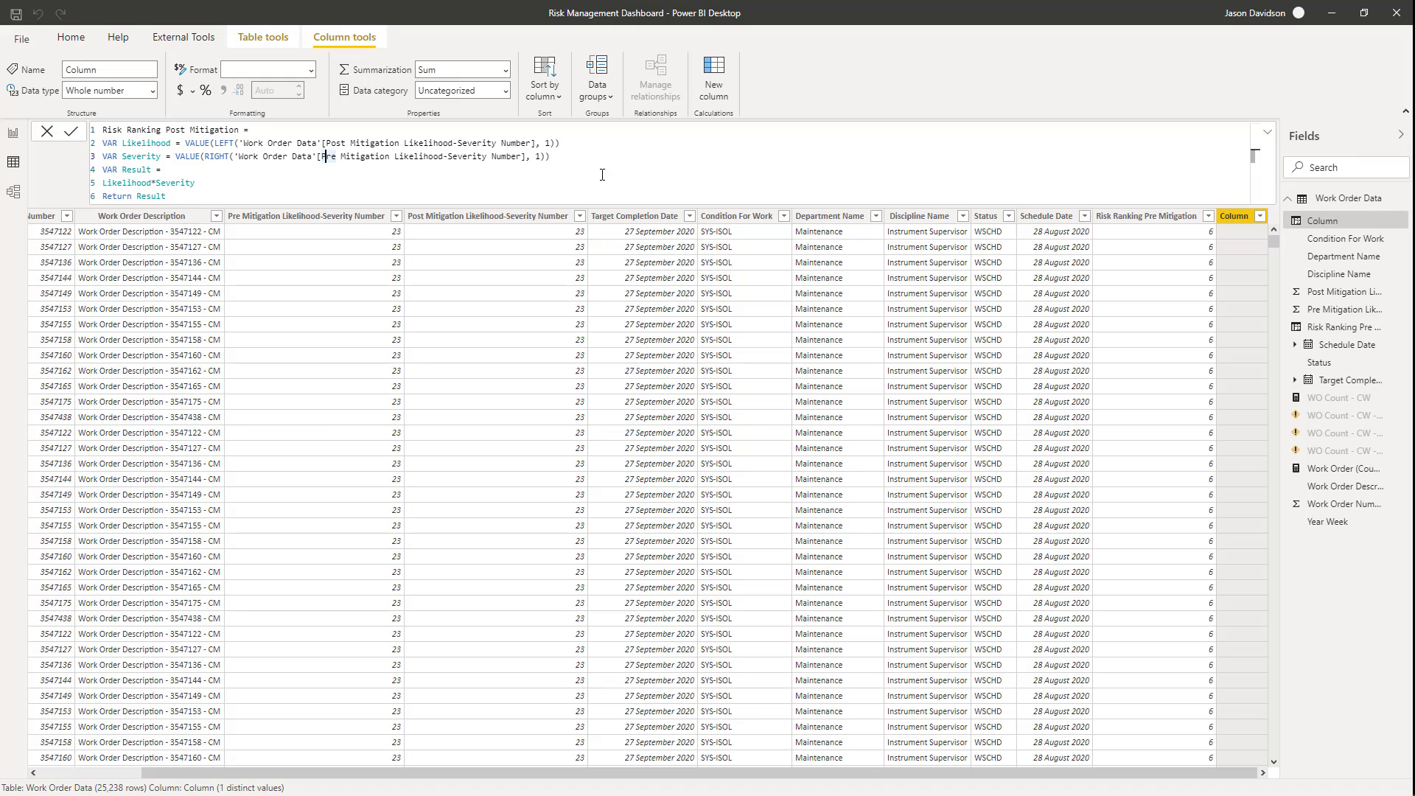
pyautogui.press('Delete')
pyautogui.press('Delete')
pyautogui.write('ost')
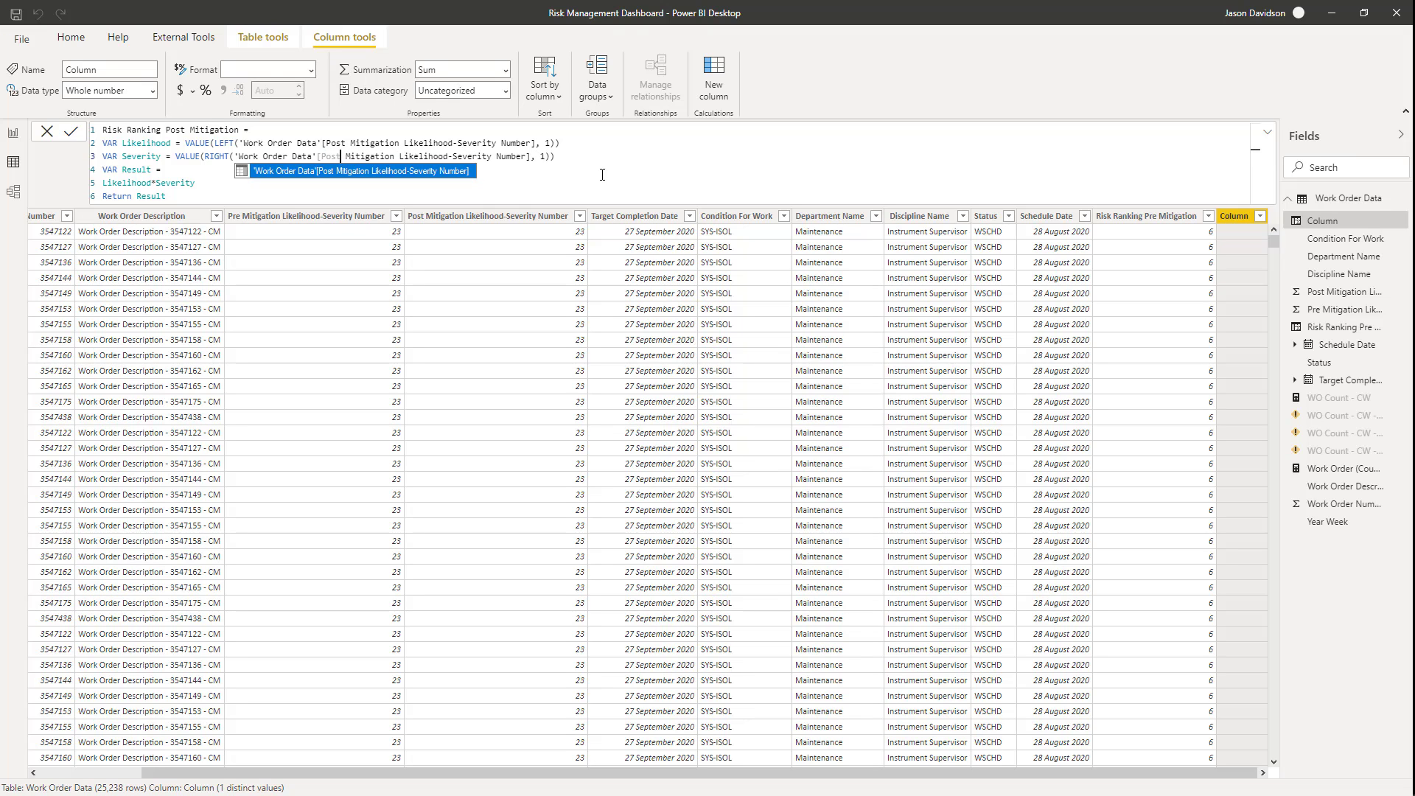
pyautogui.click(511, 156)
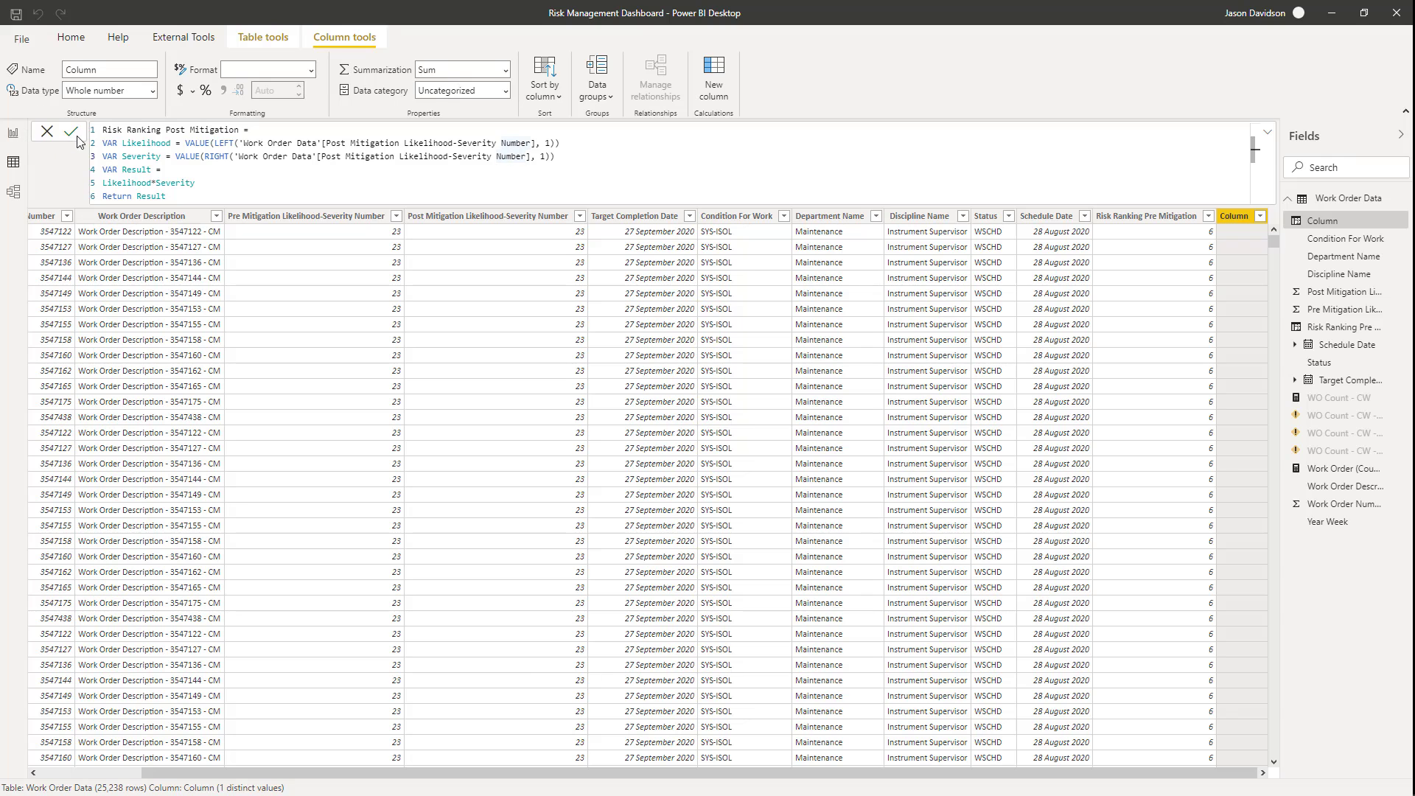
# Commit Risk Ranking Post Mitigation and check its 14 distinct values from 1 to 25
pyautogui.press('Return')
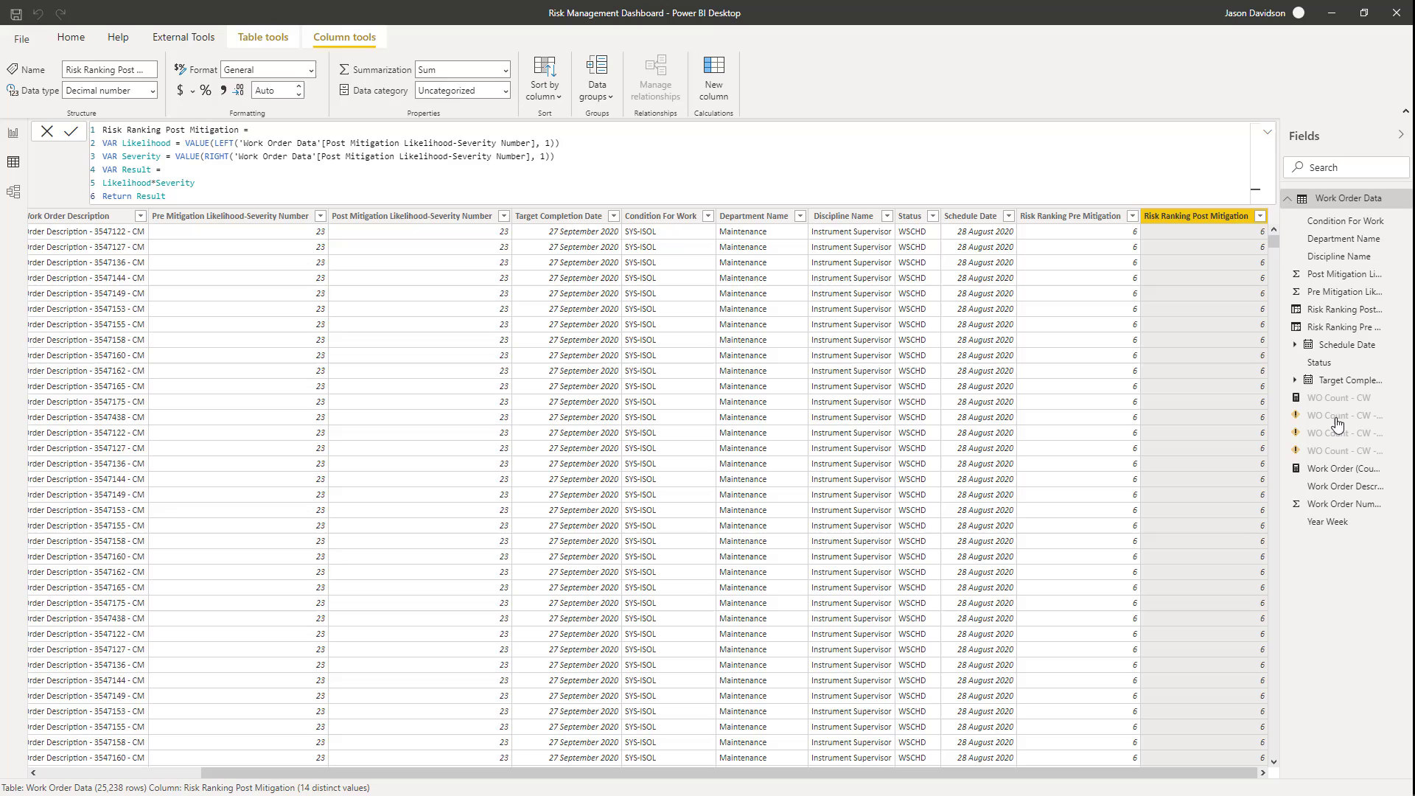
pyautogui.click(1261, 216)
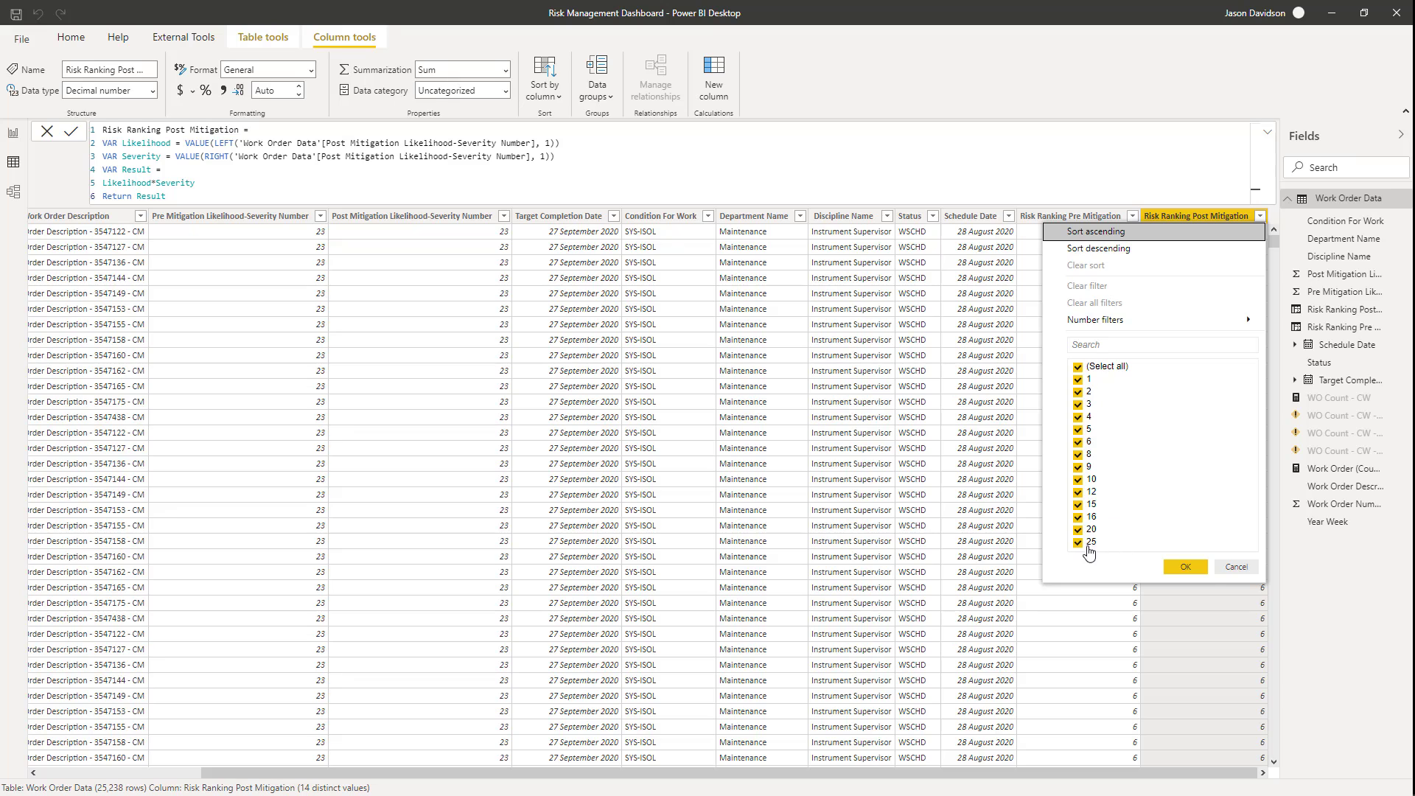
pyautogui.click(1236, 566)
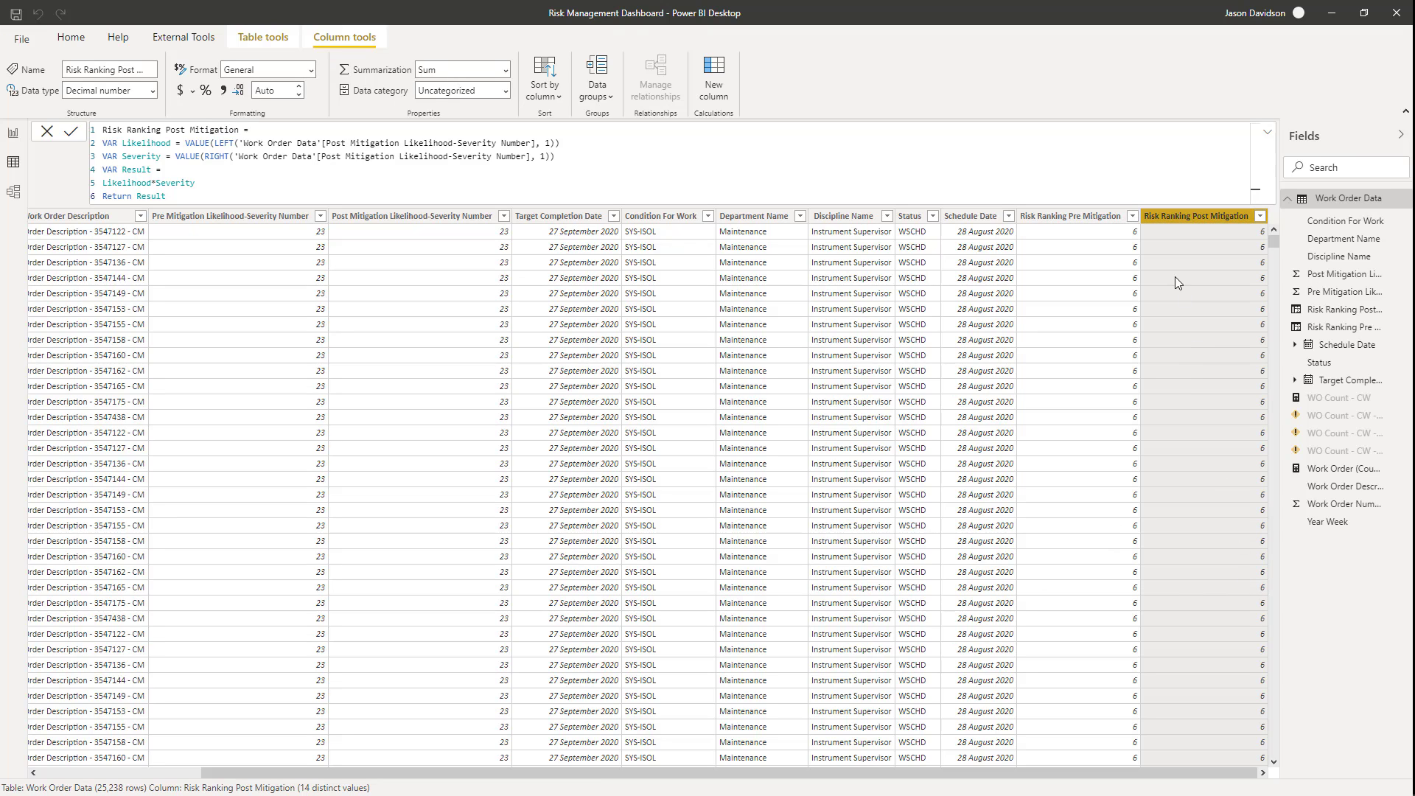